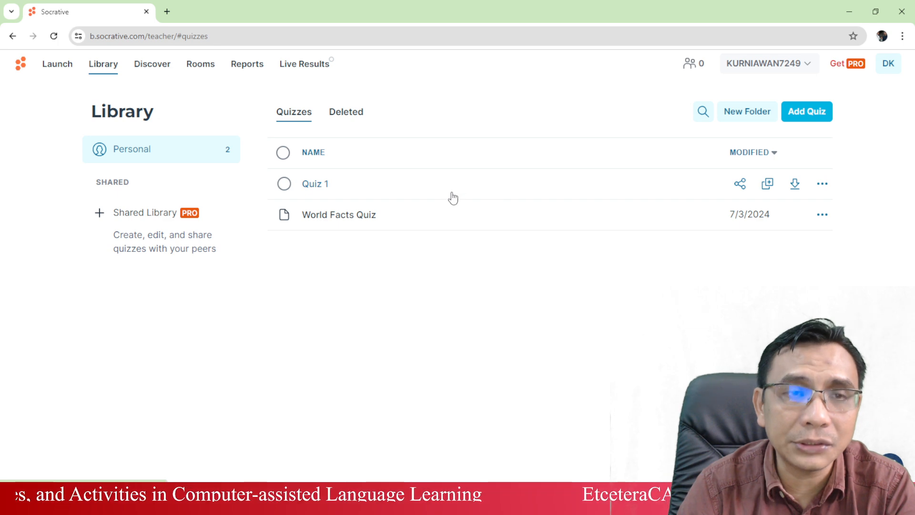
Go to the Launch page listing Quiz, Space Race, Exit Ticket and quick-question options.
click(61, 68)
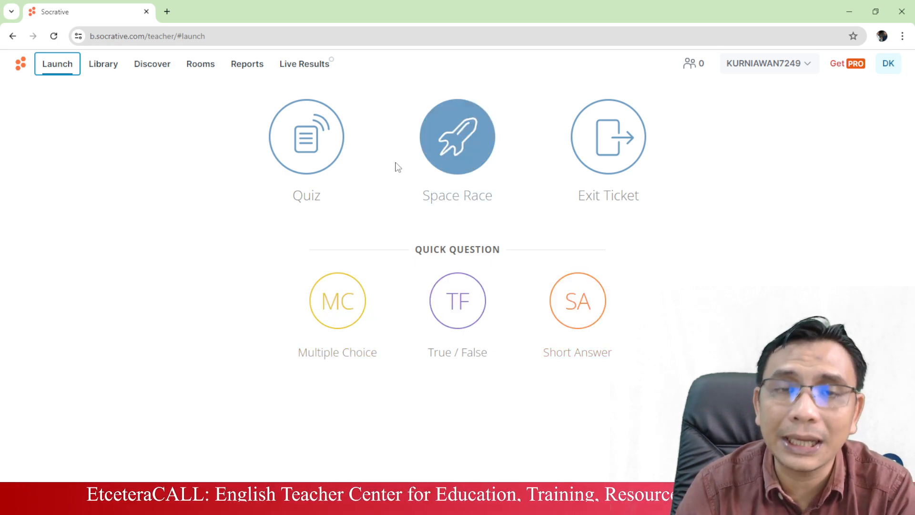
Choose the Quiz activity and select Quiz 1 to launch.
click(317, 135)
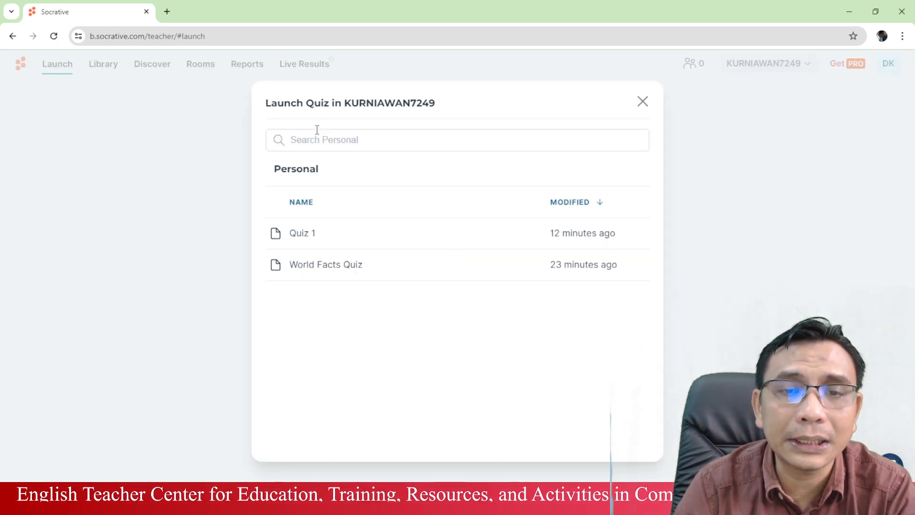
click(328, 233)
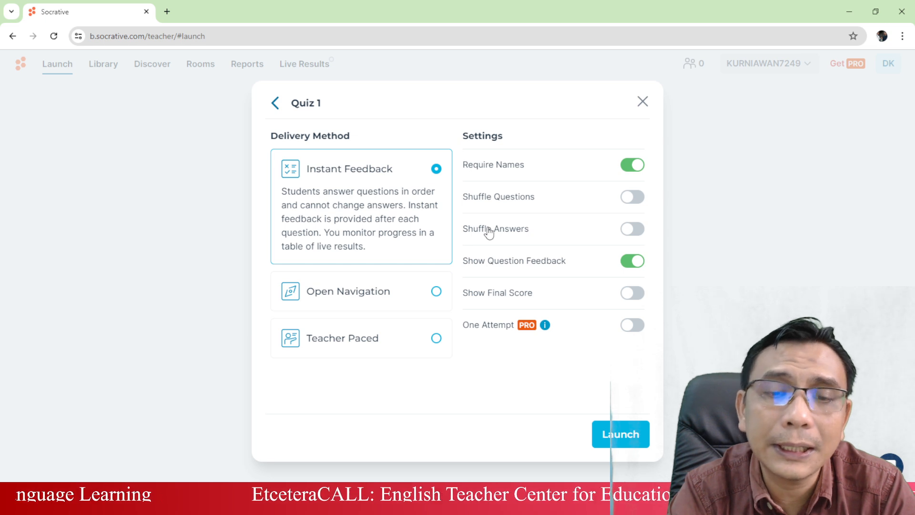
Try Open Navigation and Instant Feedback, then set Quiz 1's delivery to Teacher Paced.
click(340, 293)
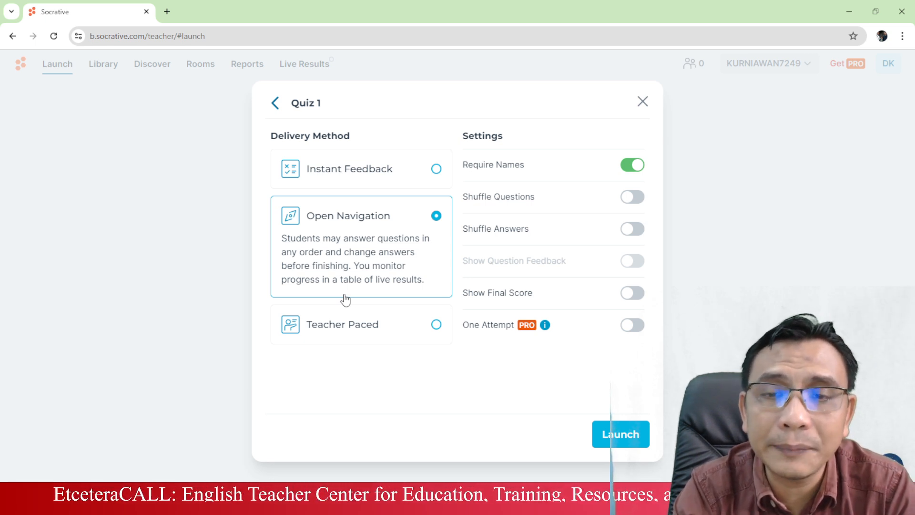
click(341, 181)
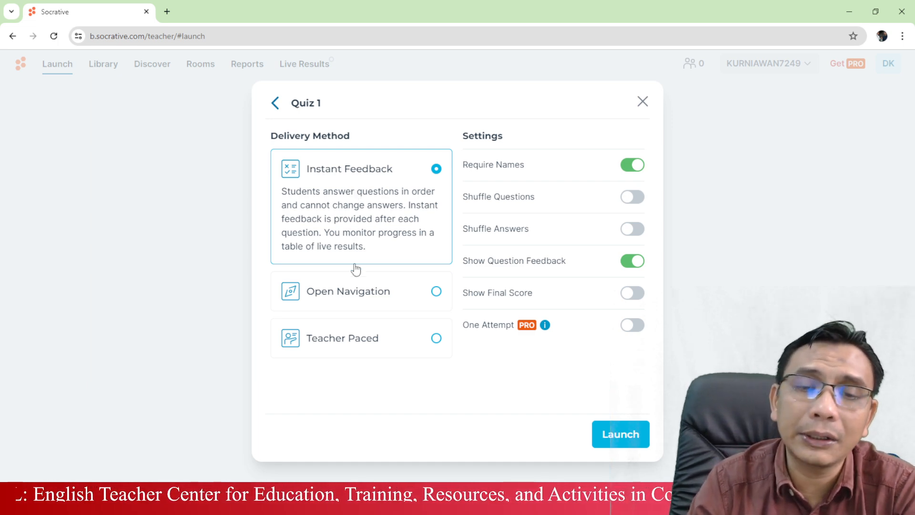
click(355, 291)
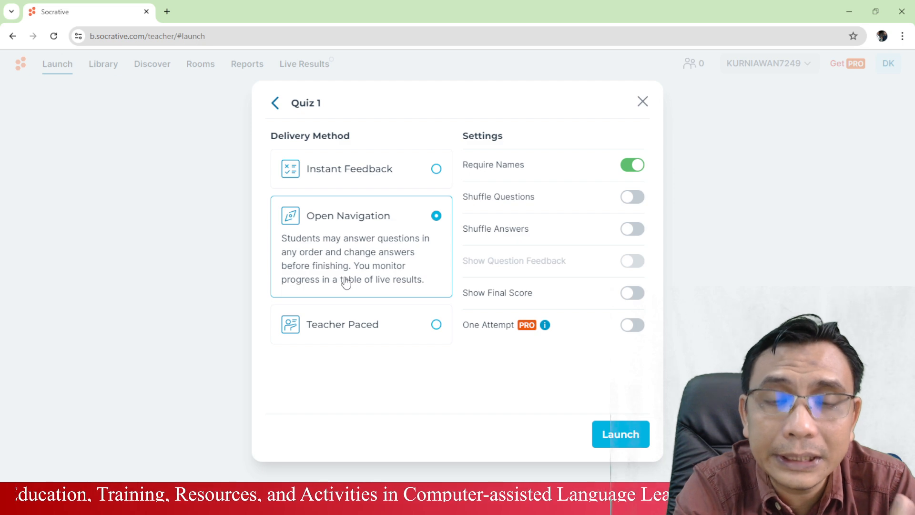
click(395, 331)
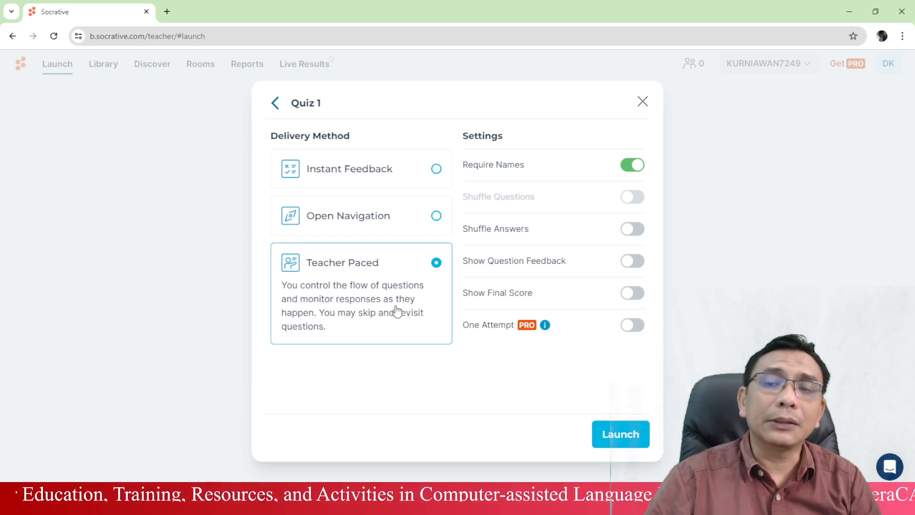
Set Quiz 1's delivery method back to Instant Feedback.
click(388, 191)
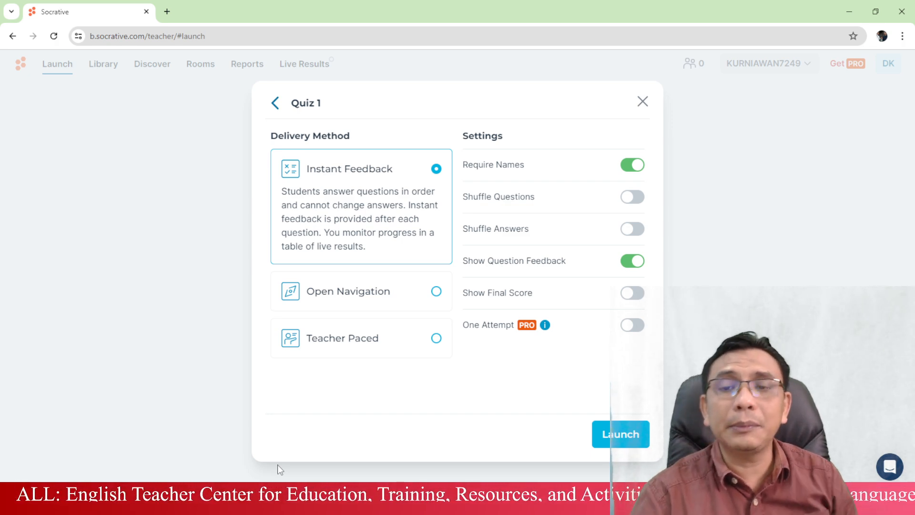
Turn on Shuffle Questions, Shuffle Answers and Show Final Score, then launch Quiz 1.
click(636, 196)
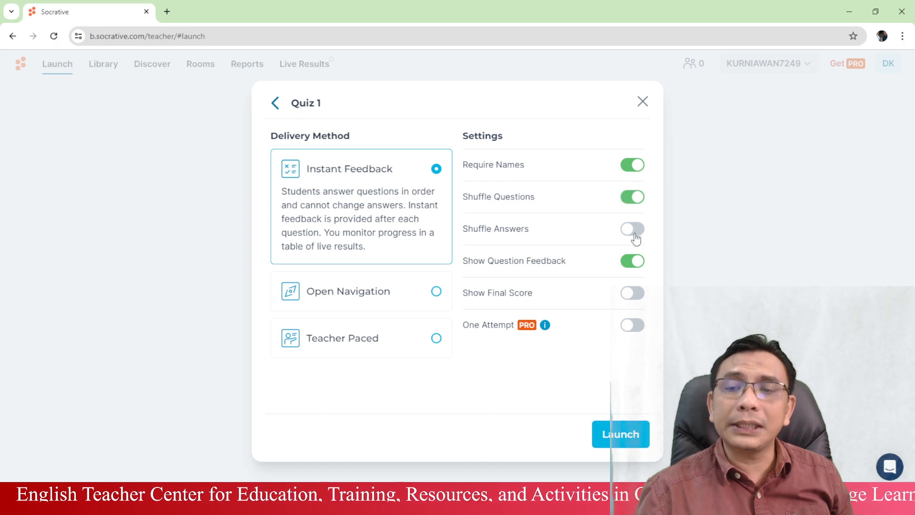
click(634, 229)
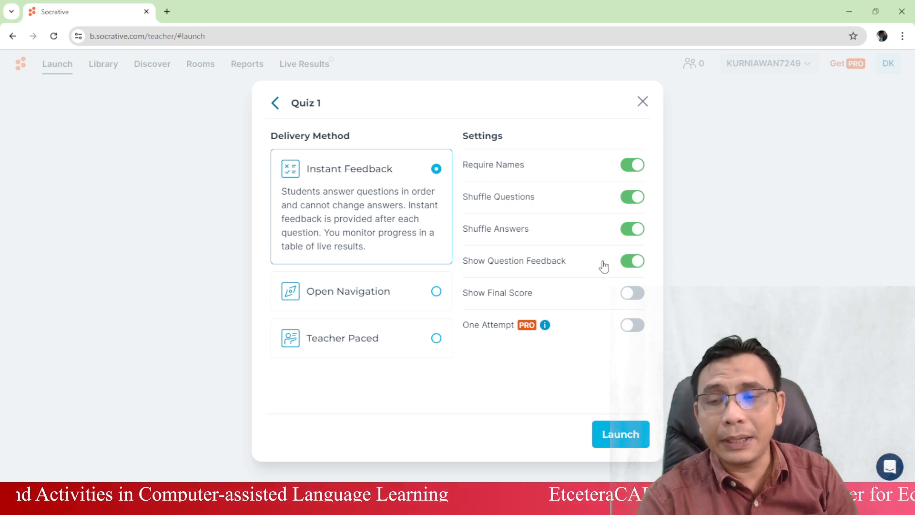
click(634, 293)
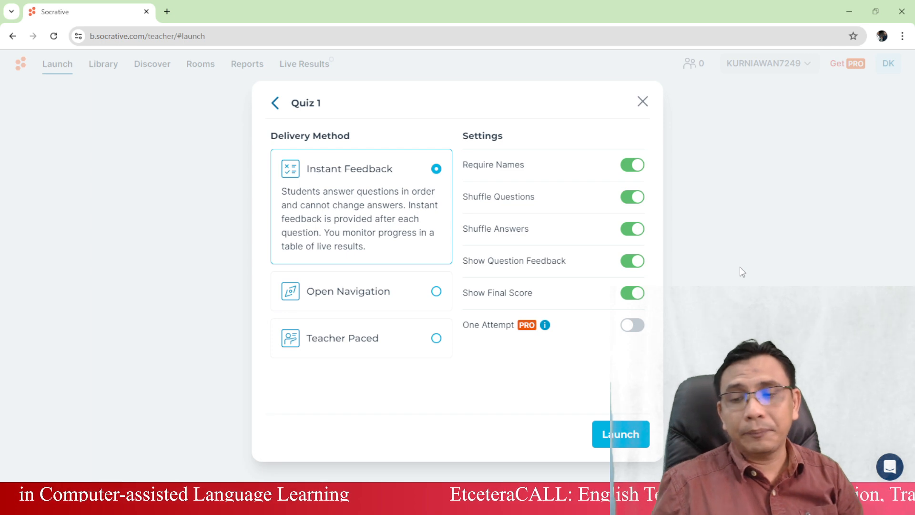
click(631, 436)
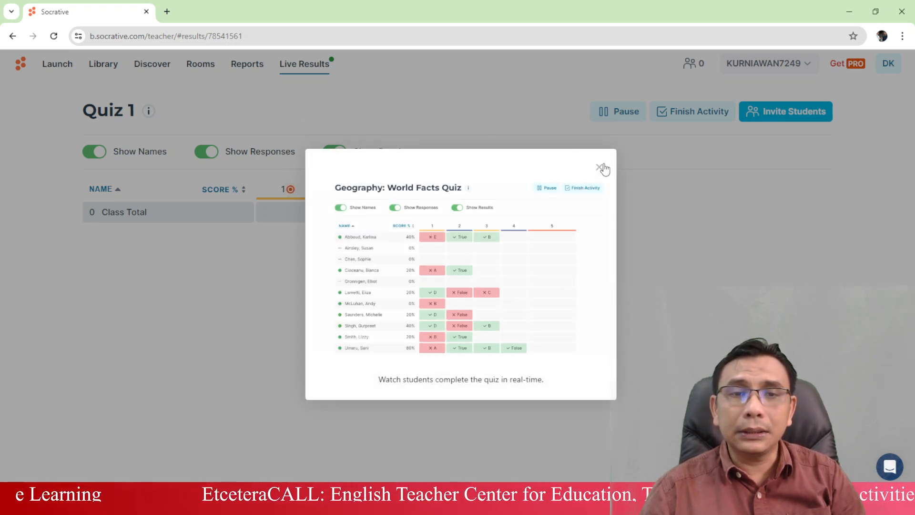
Close the live results preview popup on Quiz 1's results page.
click(599, 168)
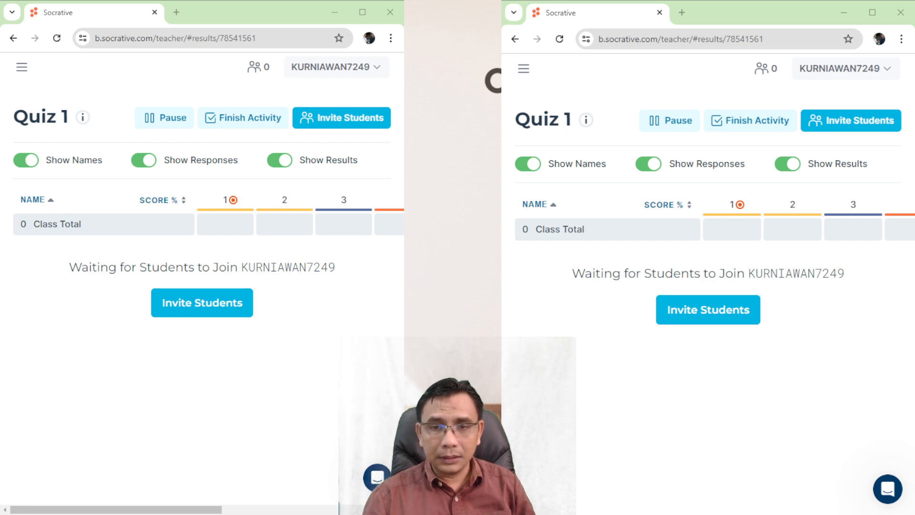
In a new incognito window, search 'socrative' and open Socrative's Student Login page.
key(ctrl+shift+n)
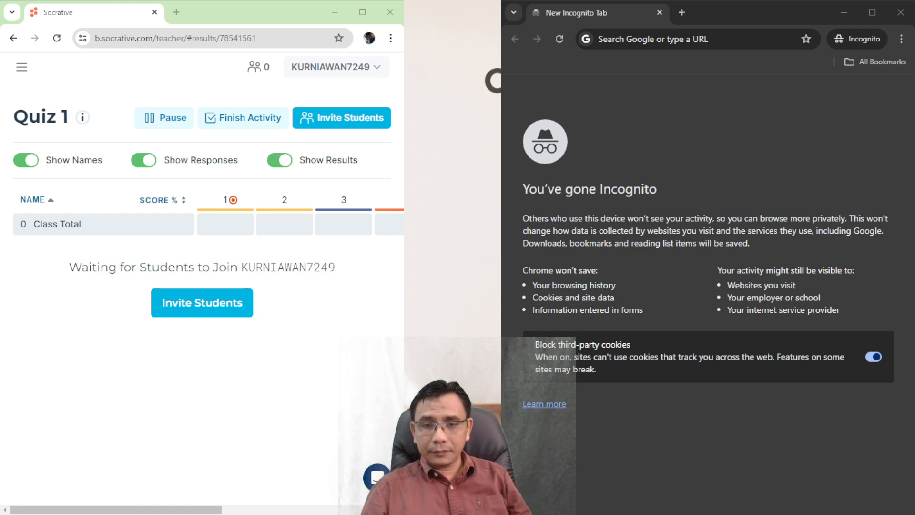
click(754, 11)
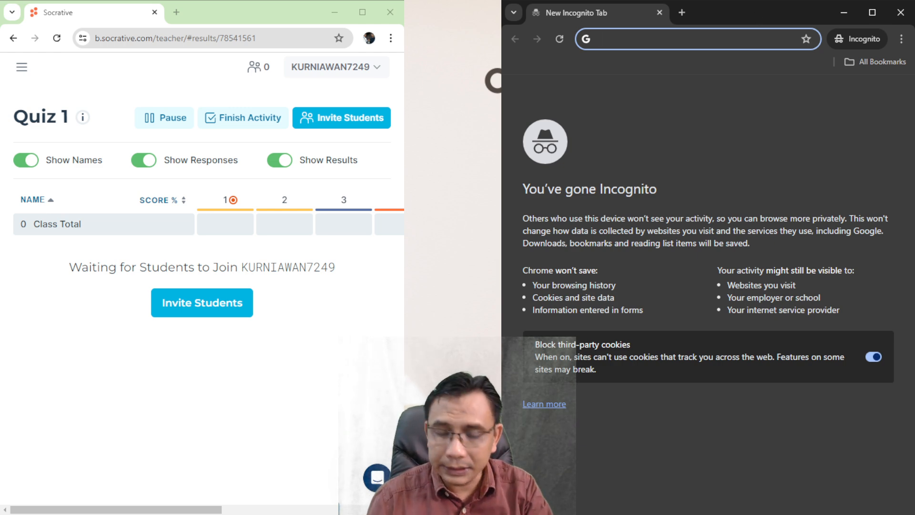
text(socrati)
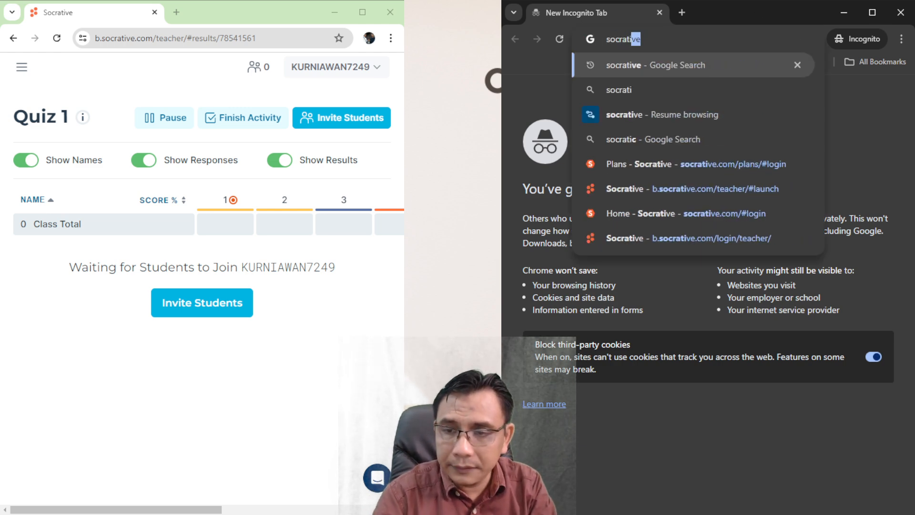
key(Return)
scroll(702, 284, down, 3)
click(568, 91)
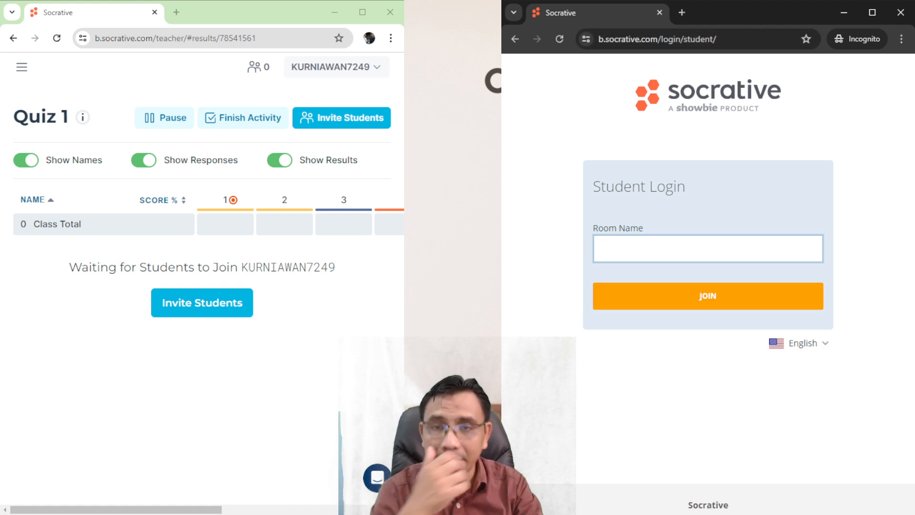
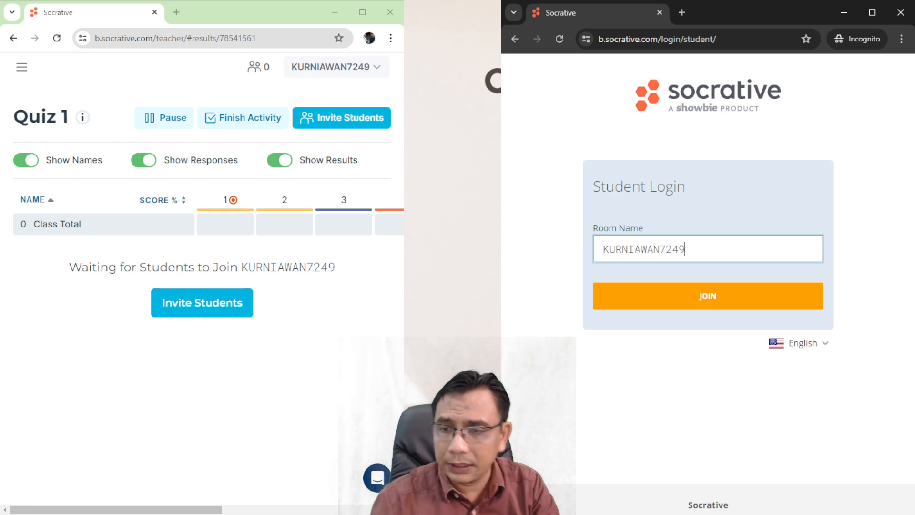
Join the teacher's Socrative room and enter a student name to start Quiz 1.
key(Return)
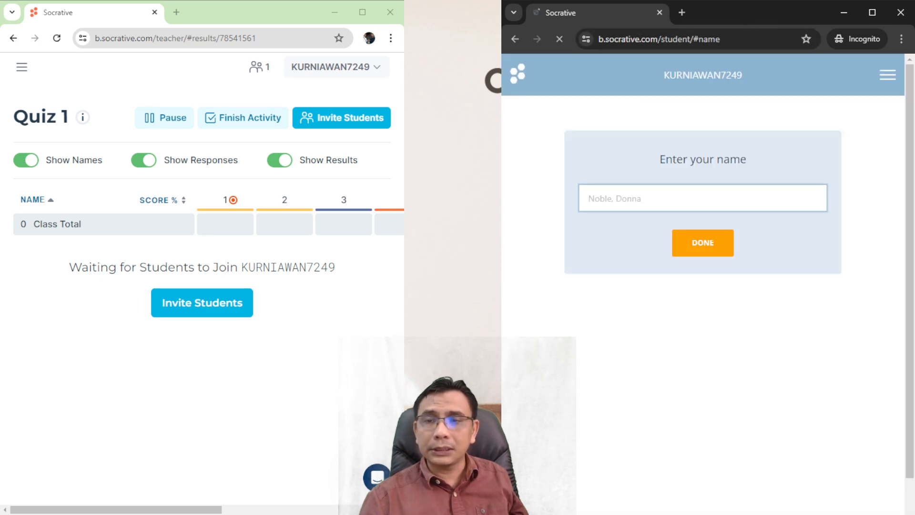
text(Deku)
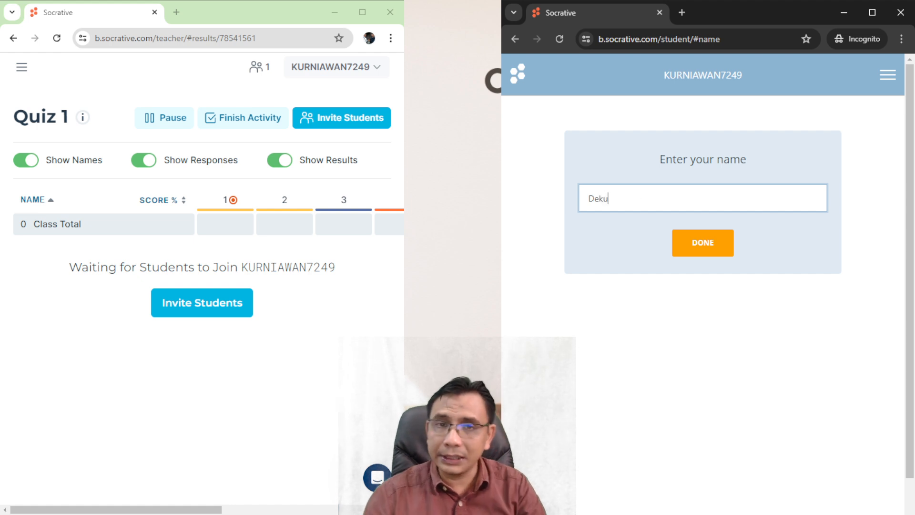
key(Return)
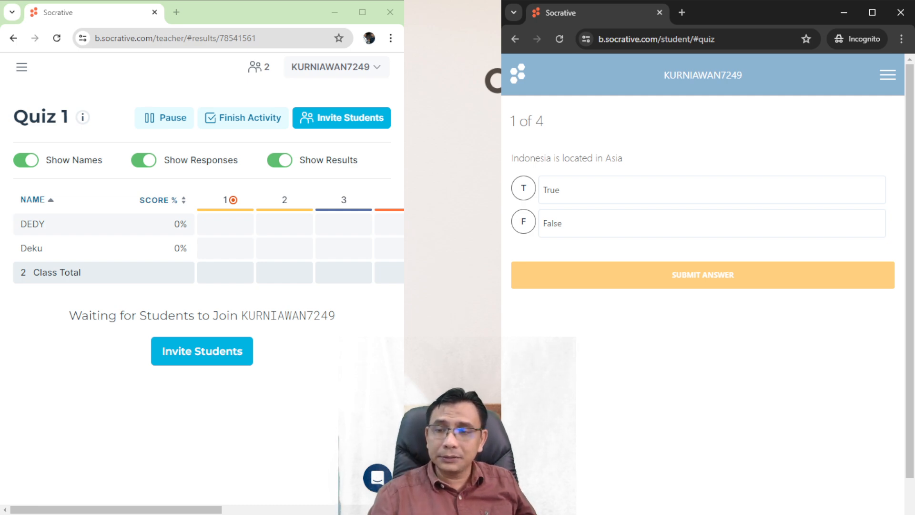
Answer question 1 True, submit it, and dismiss the Correct! feedback.
click(551, 190)
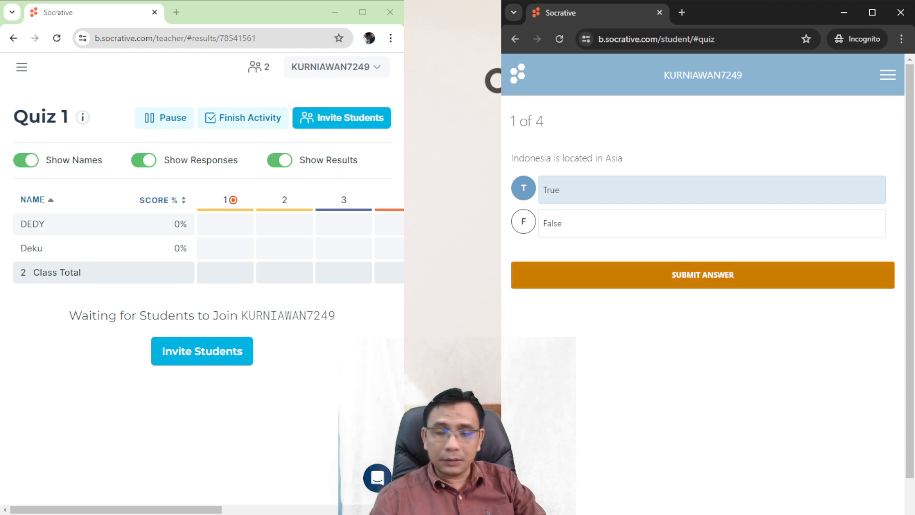
click(702, 275)
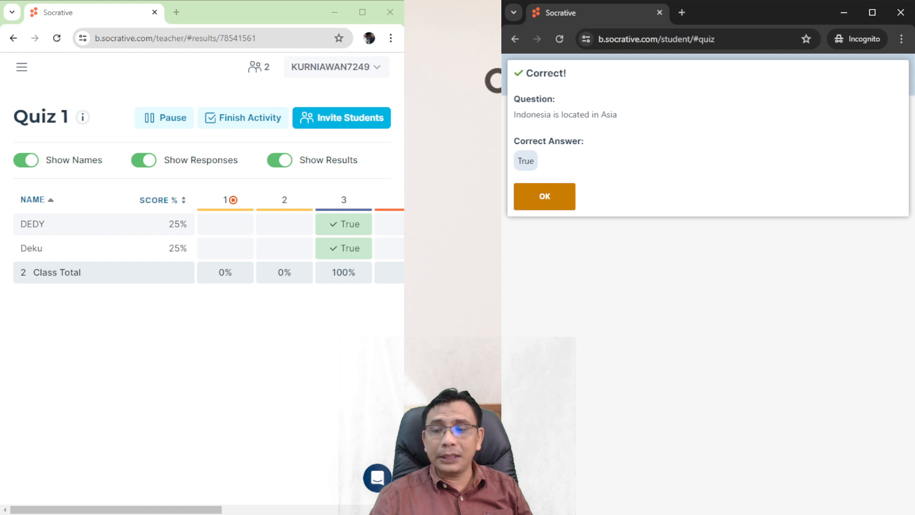
click(544, 196)
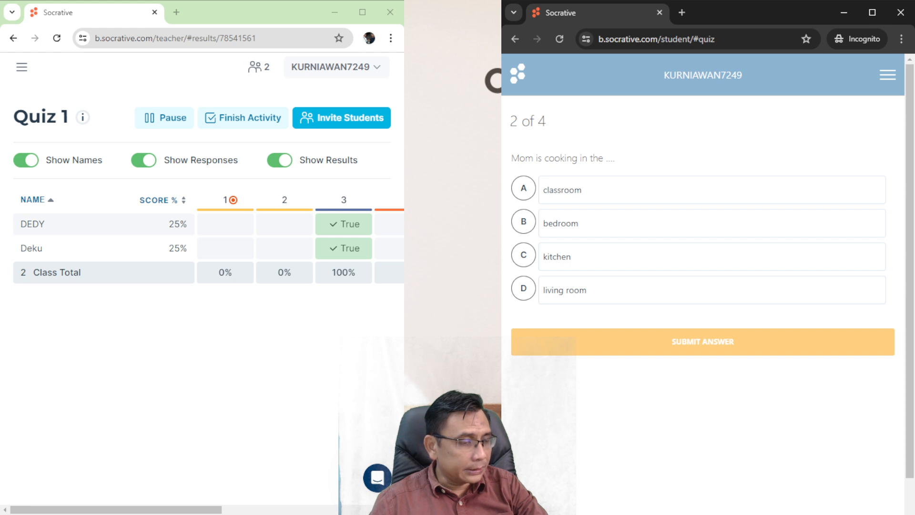
Answer question 2 with 'classroom', submit, highlight the correct answer 'kitchen', and continue.
scroll(703, 286, down, 1)
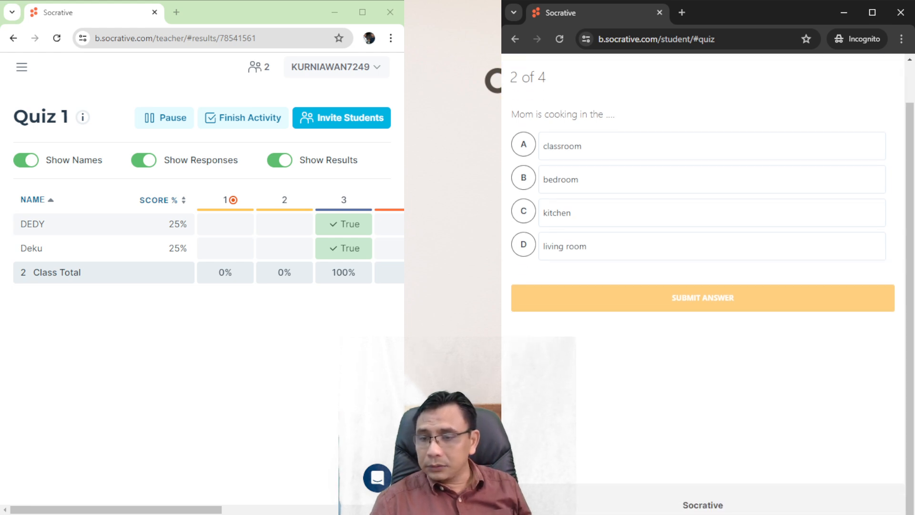
click(562, 146)
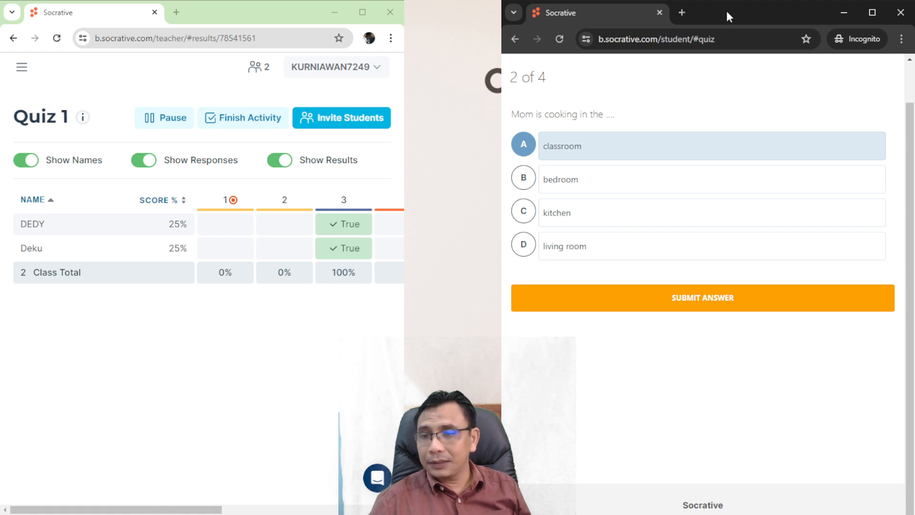
click(703, 297)
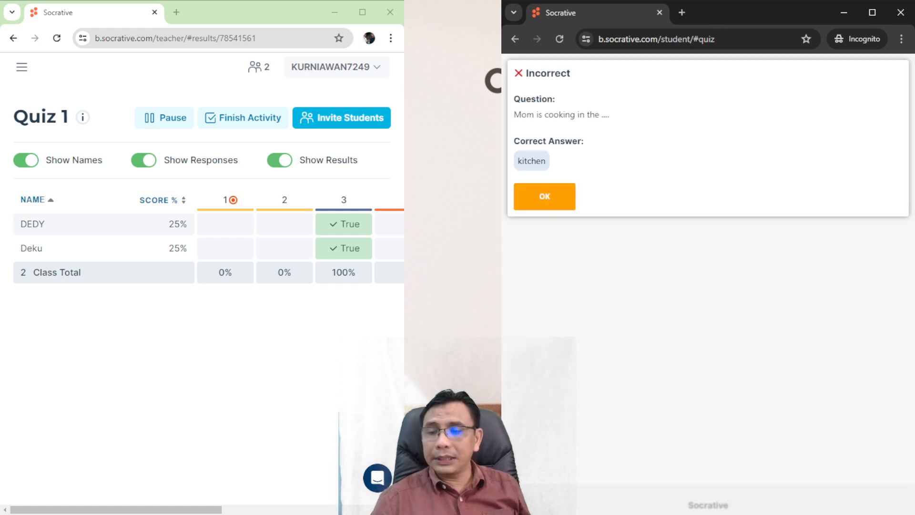
drag(547, 161, 517, 162)
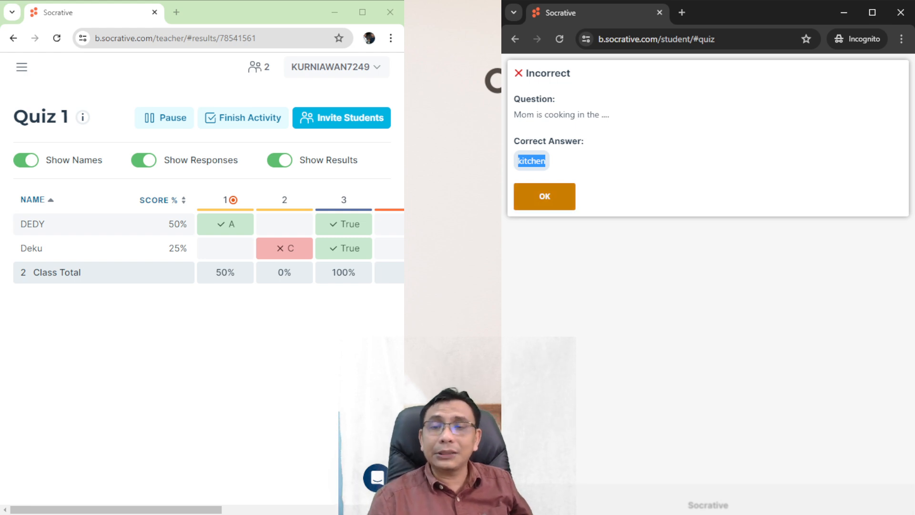
click(544, 197)
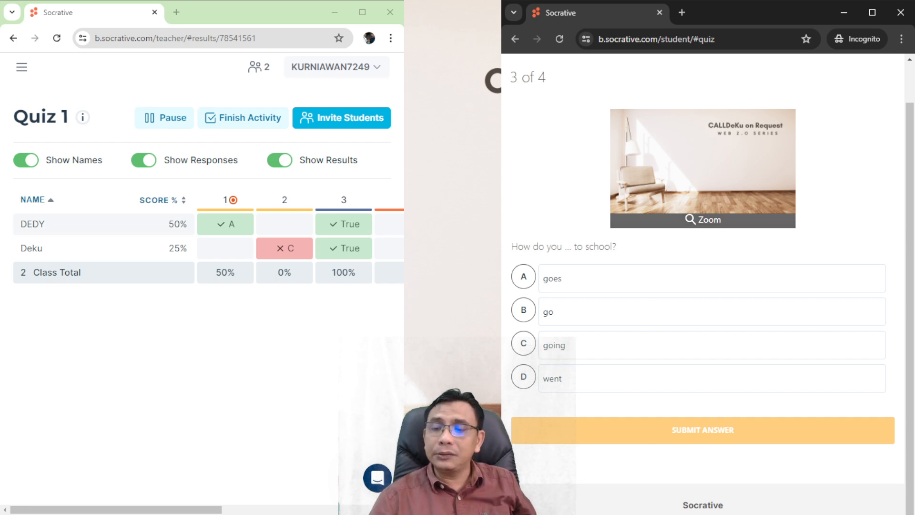
Answer question 3 with option B 'go', submit it, and accept the Correct! feedback.
click(523, 310)
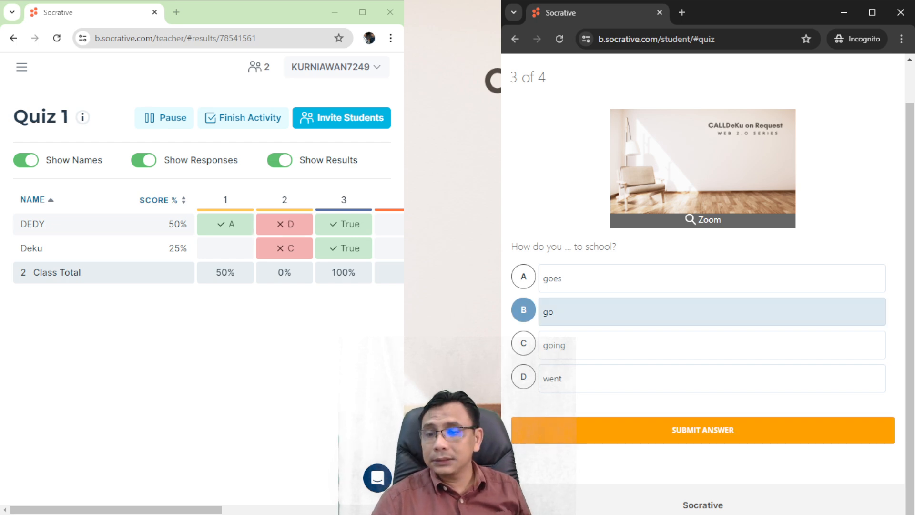
double_click(745, 12)
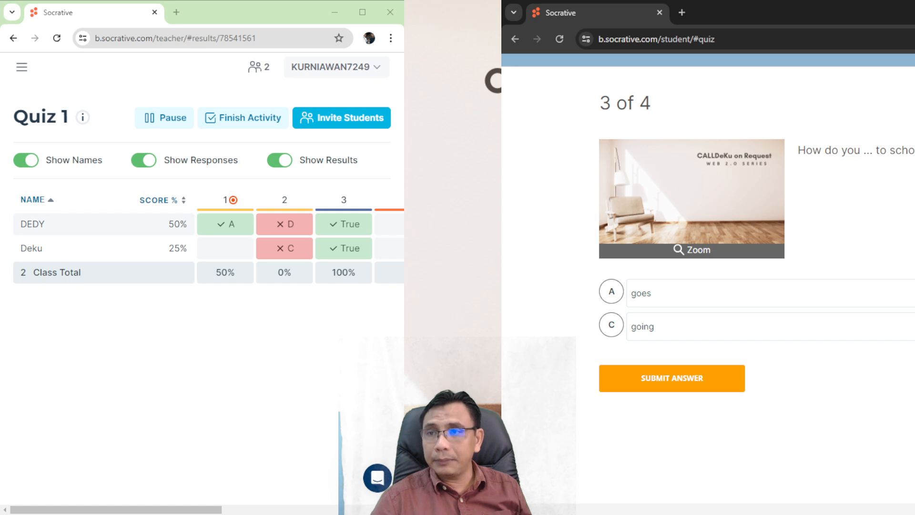
key(super+Down)
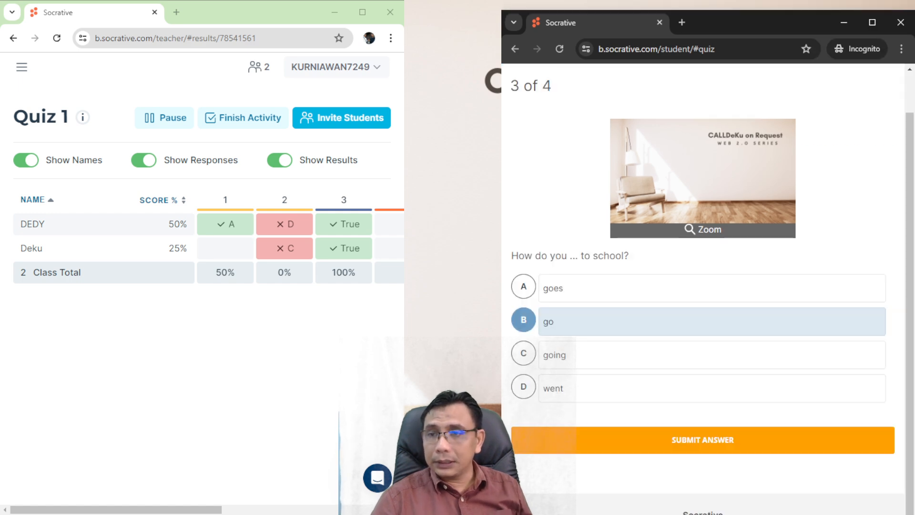
click(702, 440)
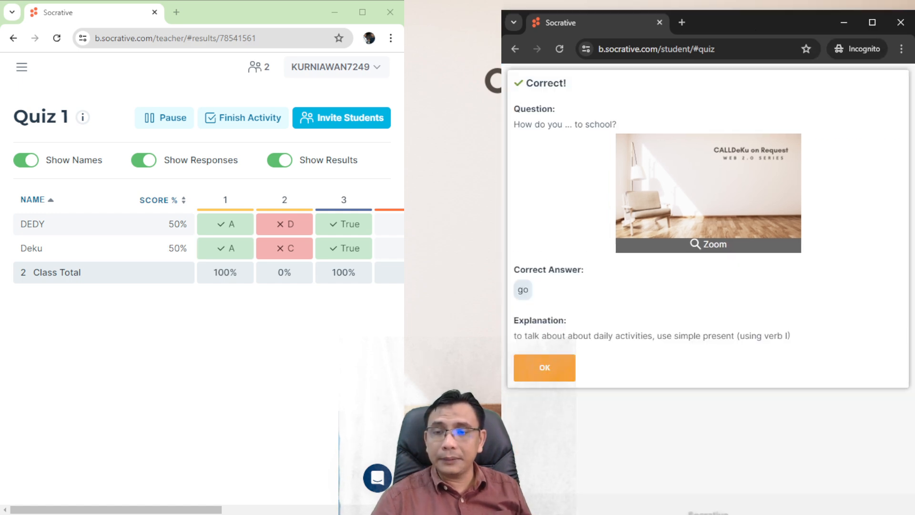
click(544, 367)
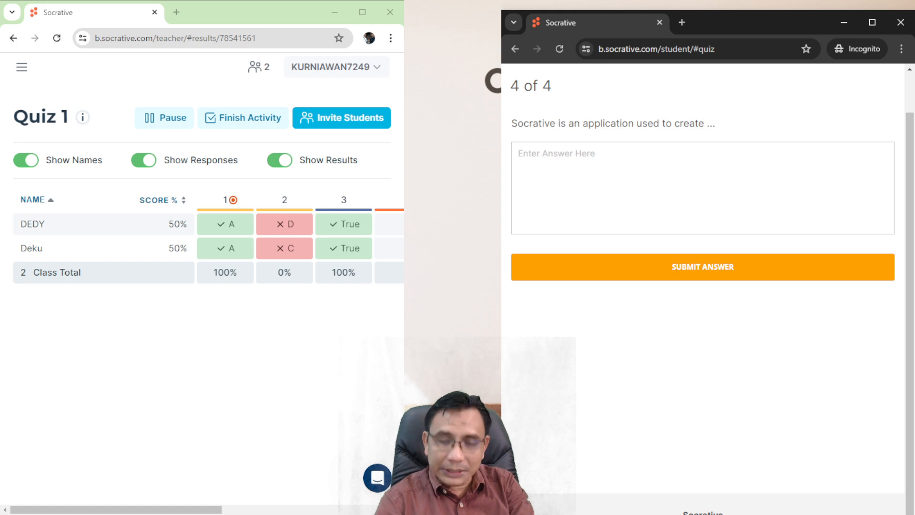
Enter 'quizzes' for question 4, submit it, and close the Correct! and Finished! dialogs.
text(quizzes)
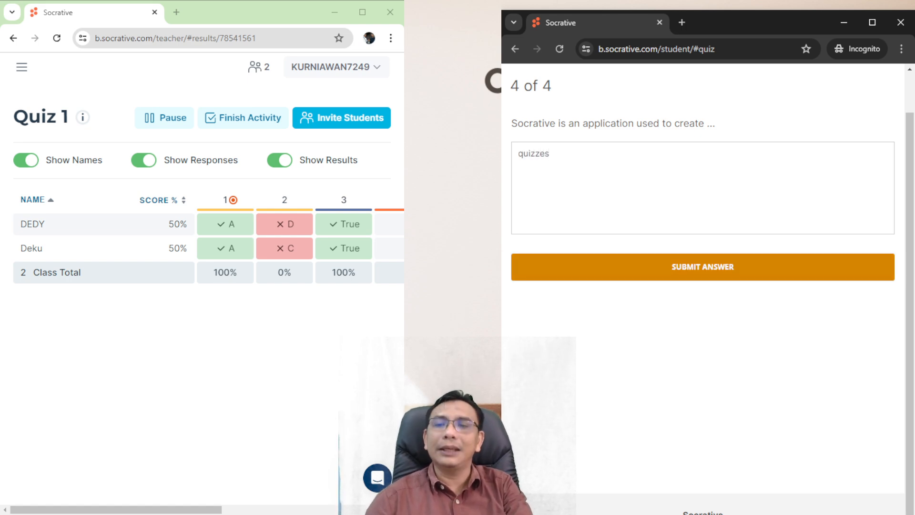
click(703, 266)
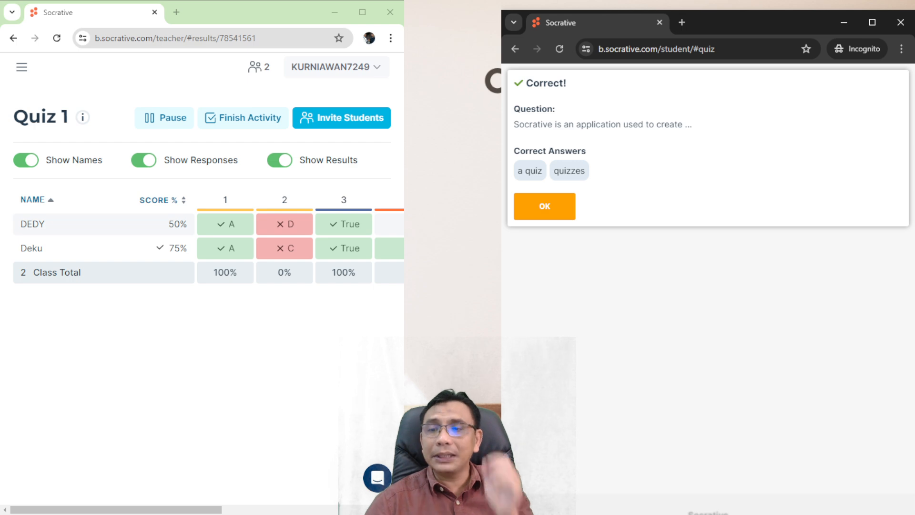
click(544, 206)
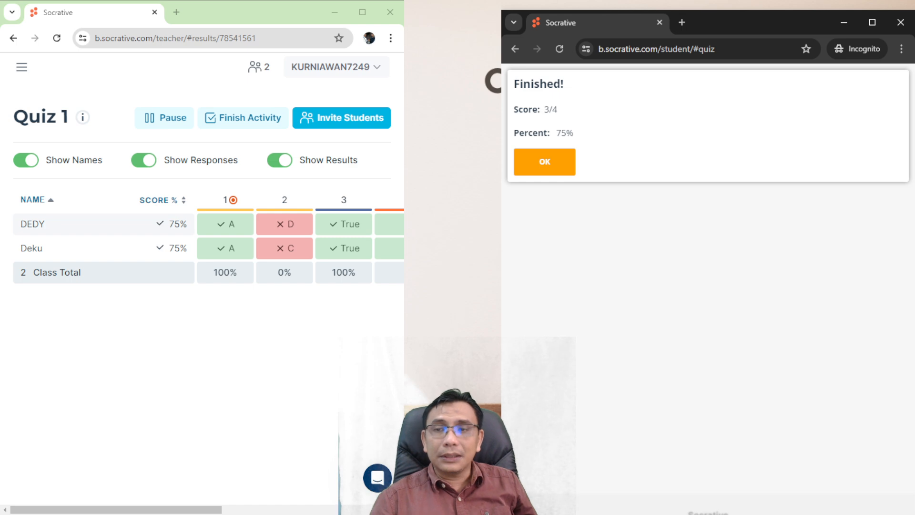
click(544, 161)
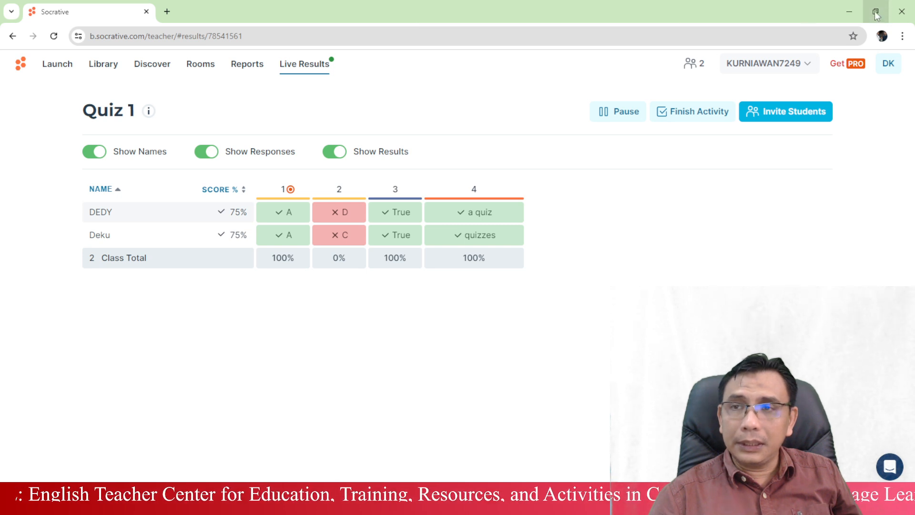
Enlarge the teacher's Quiz 1 Live Results table to show both students at 75%.
right_click(234, 504)
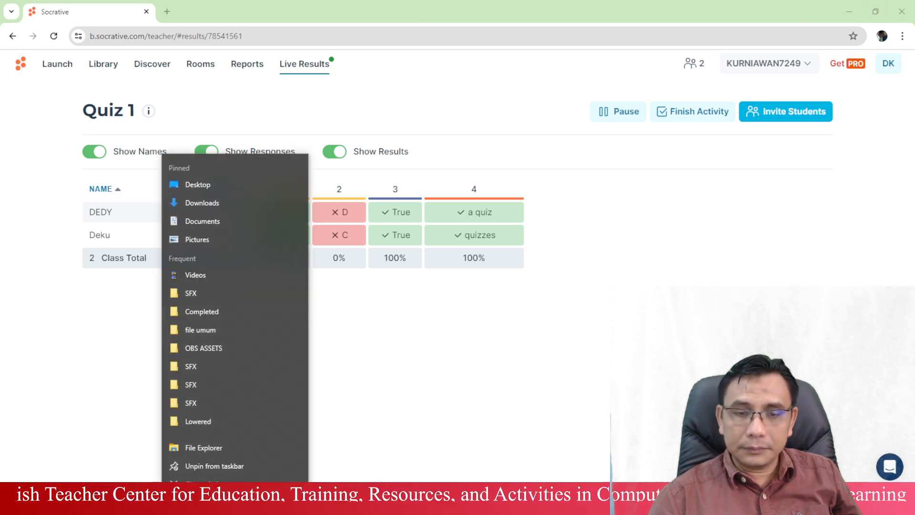
click(208, 477)
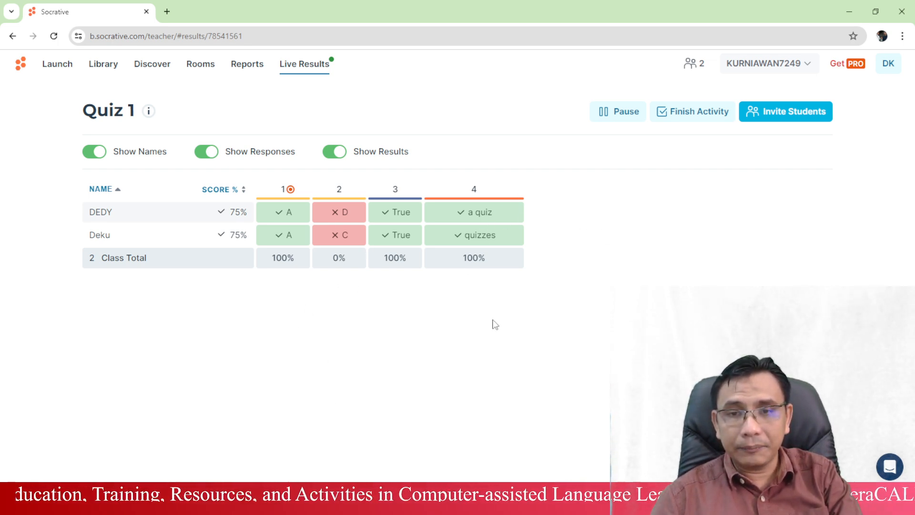
key(ctrl+plus)
scroll(773, 222, up, 4)
scroll(763, 231, down, 3)
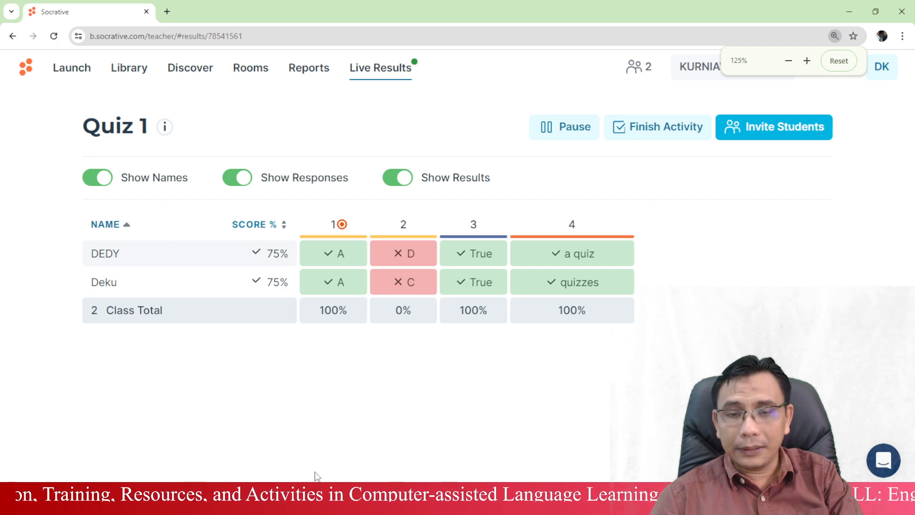
click(290, 504)
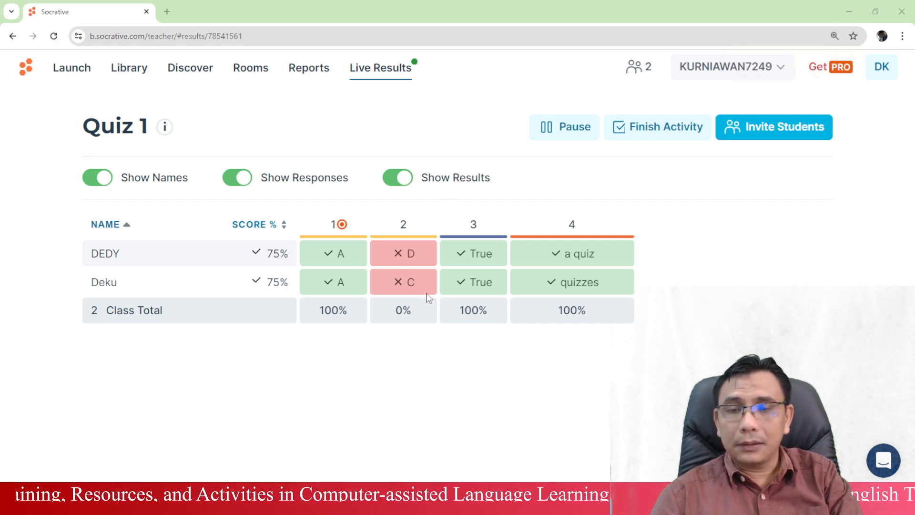